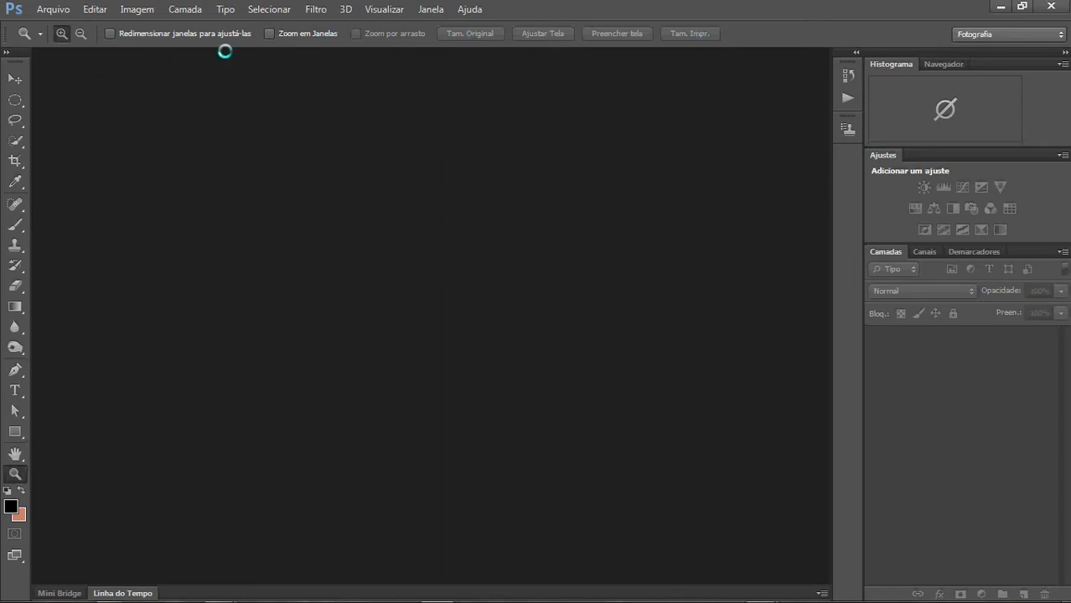
# Merge the raw files IMG_8302, IMG_8303 and IMG_8304 from the Hdr folder with HDR Pro, keeping automatic source alignment on
pyautogui.click(54, 11)
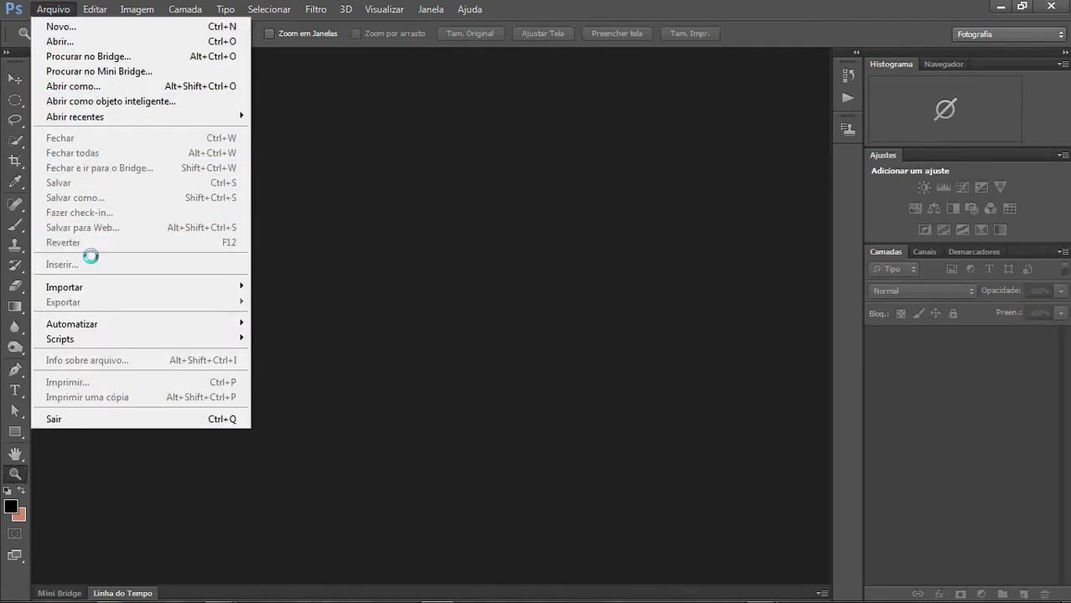
pyautogui.moveTo(102, 322)
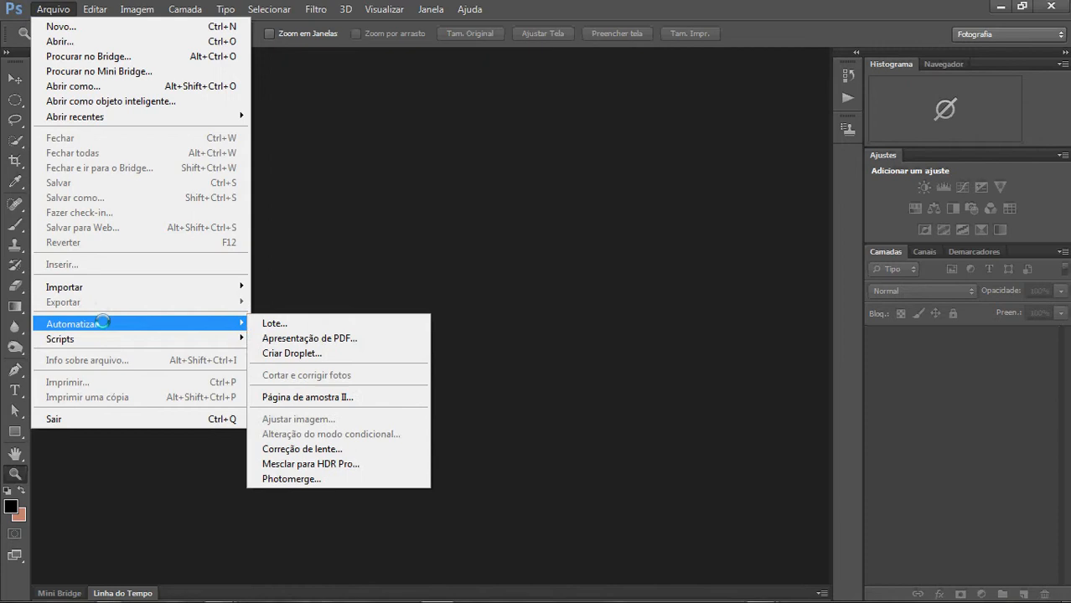
pyautogui.click(336, 464)
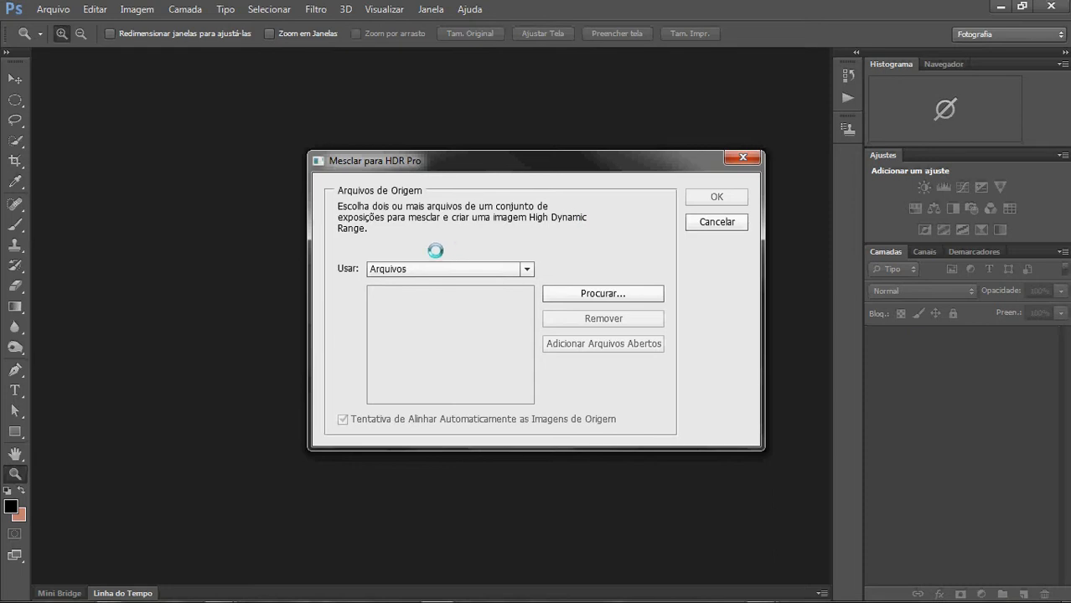
pyautogui.click(593, 293)
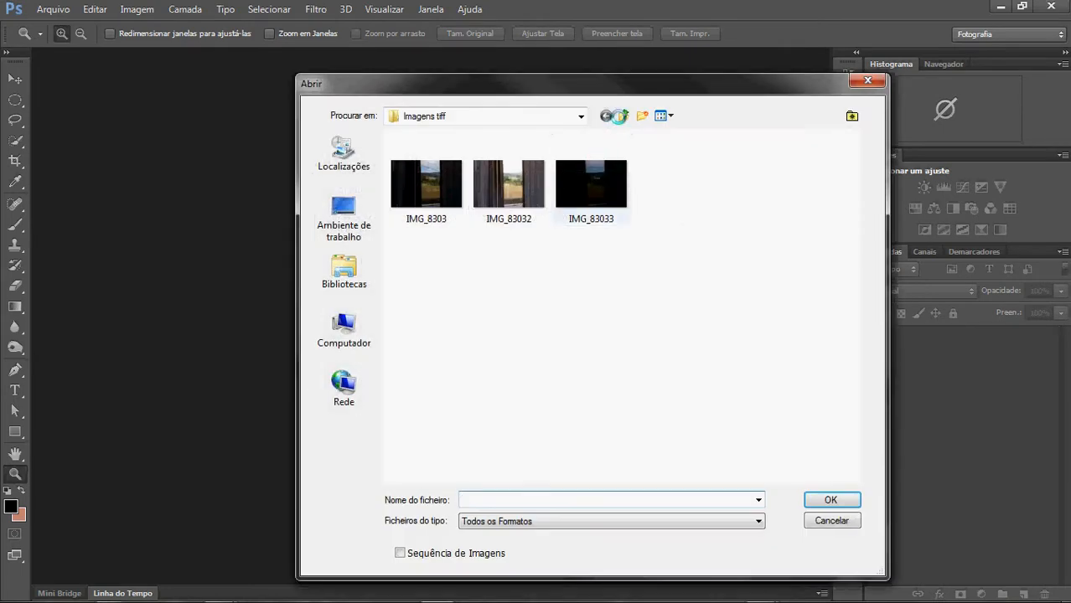
pyautogui.click(622, 116)
pyautogui.click(511, 172)
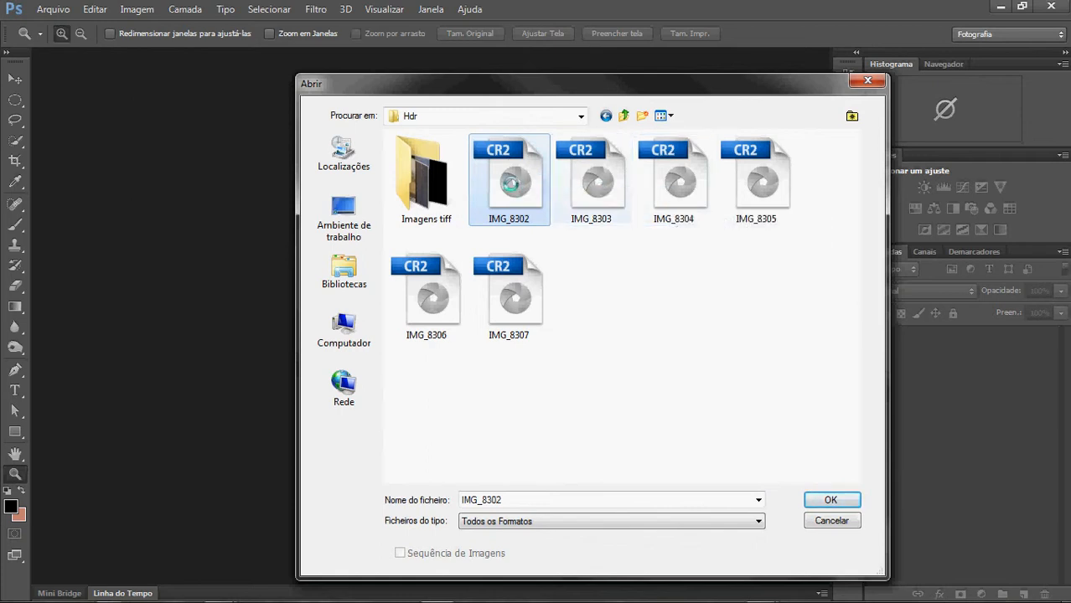
pyautogui.keyDown('shift'); pyautogui.click(670, 196); pyautogui.keyUp('shift')
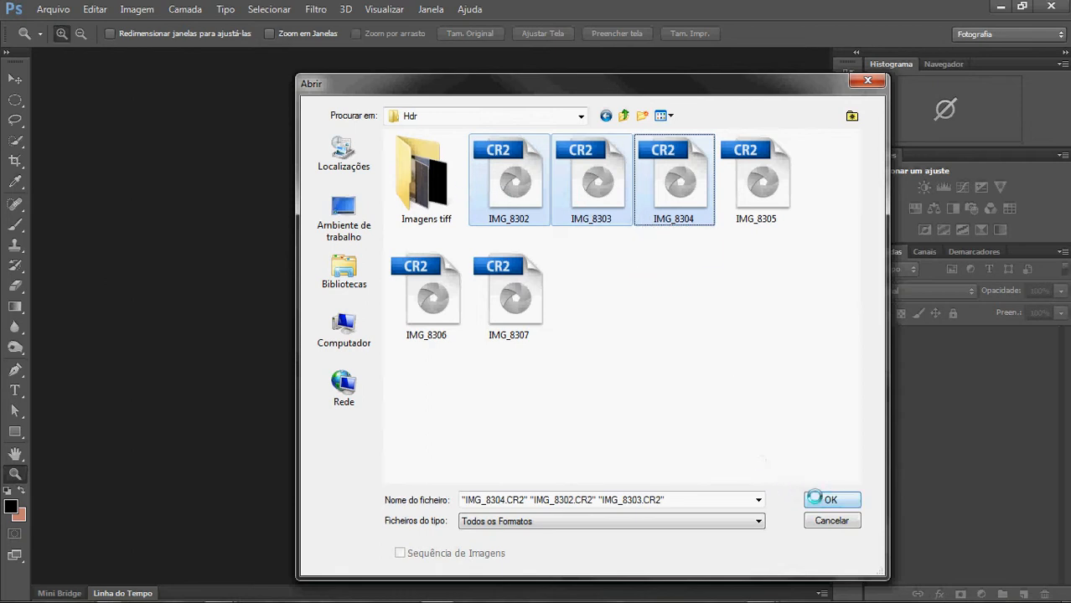
pyautogui.click(825, 500)
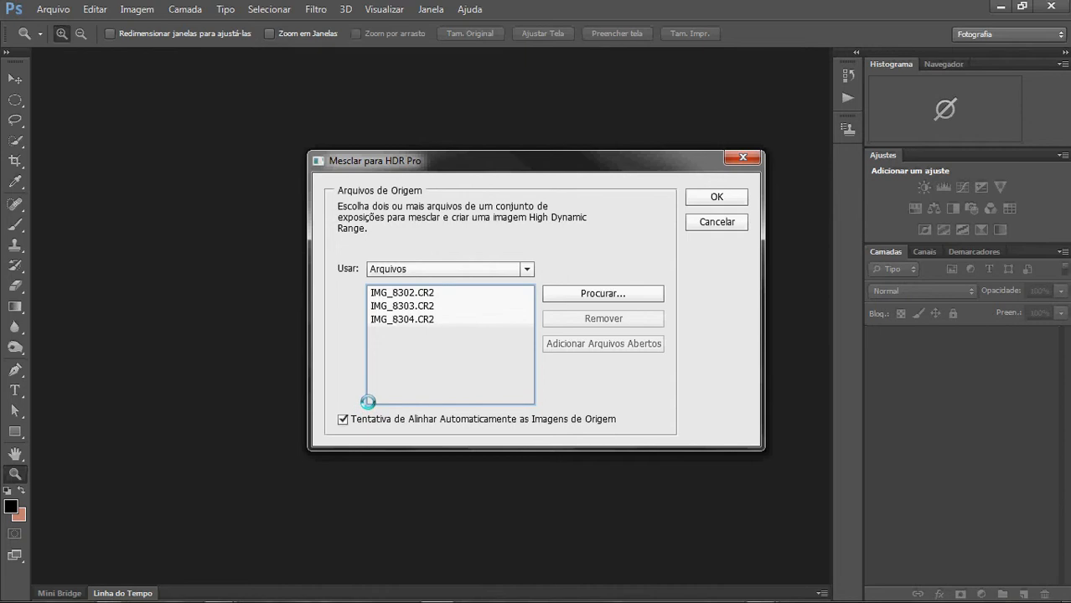
pyautogui.click(699, 197)
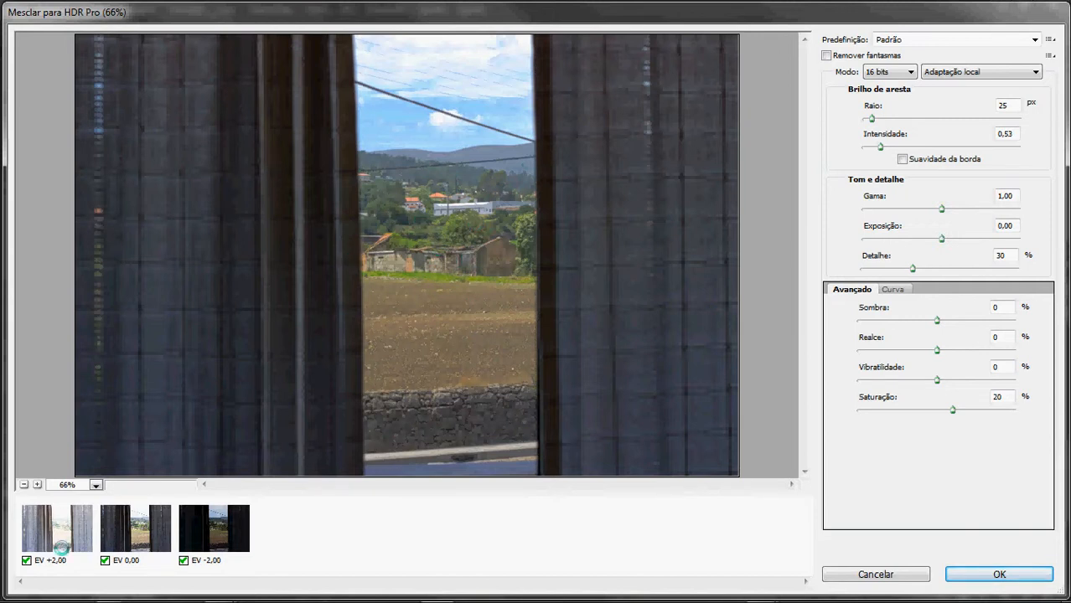
# Try the merge without the EV 0,00 and EV -2,00 exposures, and include both exposures again
pyautogui.click(103, 560)
pyautogui.click(184, 561)
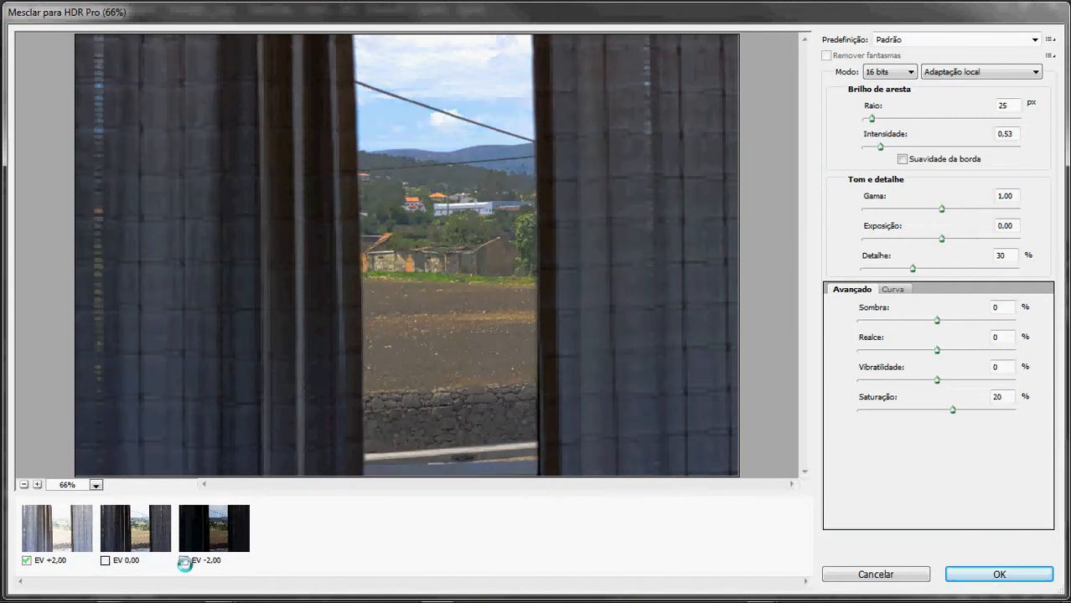
pyautogui.click(184, 561)
pyautogui.click(105, 560)
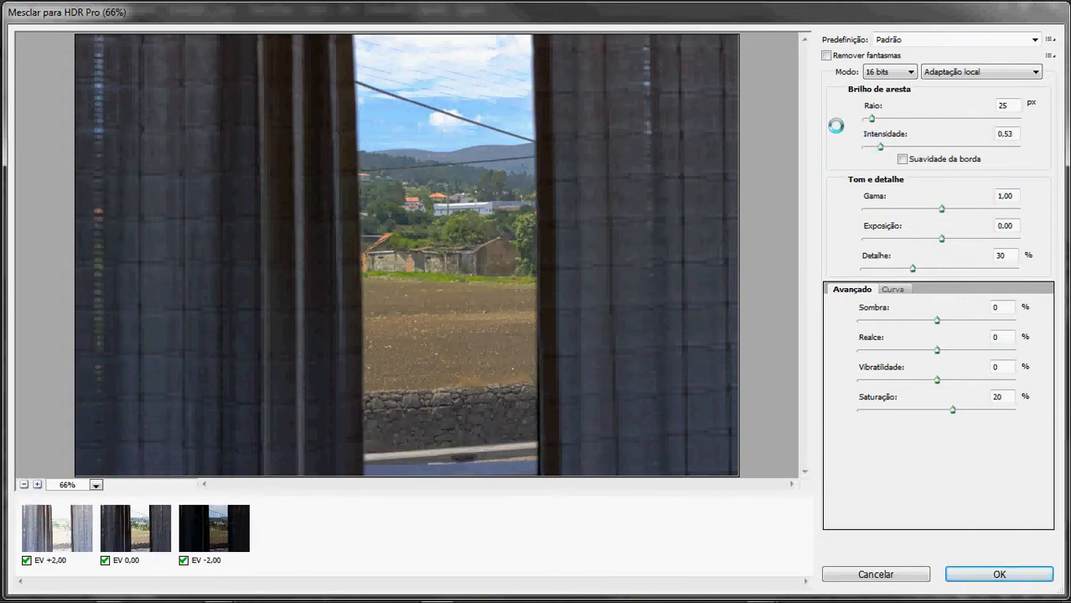
# Try the Fotorrealista, Monocromático and Crepúsculo da cidade presets on the merge, and return to the Padrão preset
pyautogui.click(912, 40)
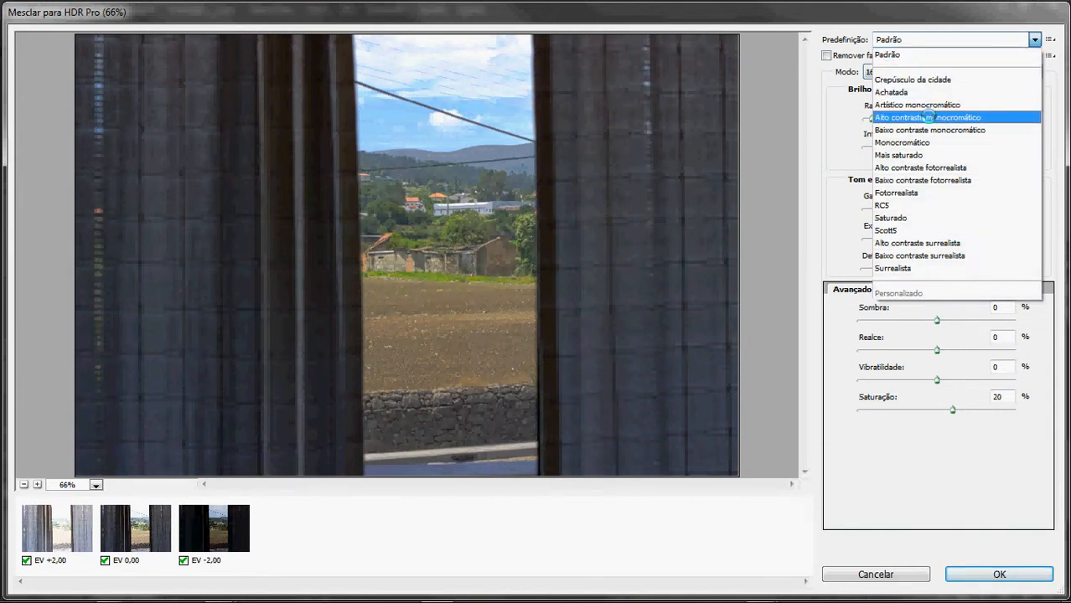
pyautogui.click(914, 192)
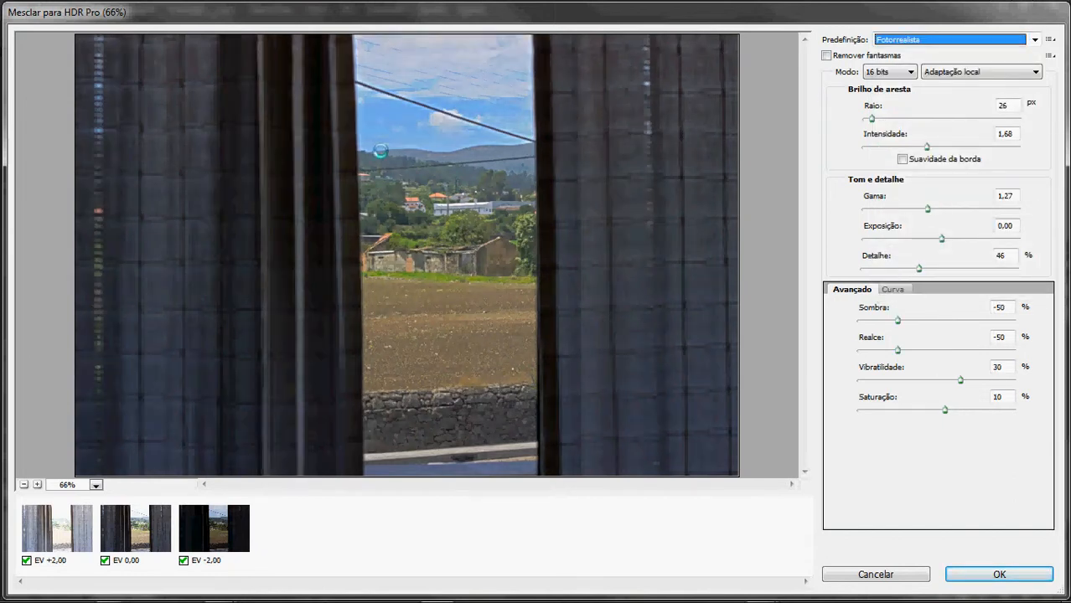
pyautogui.click(965, 39)
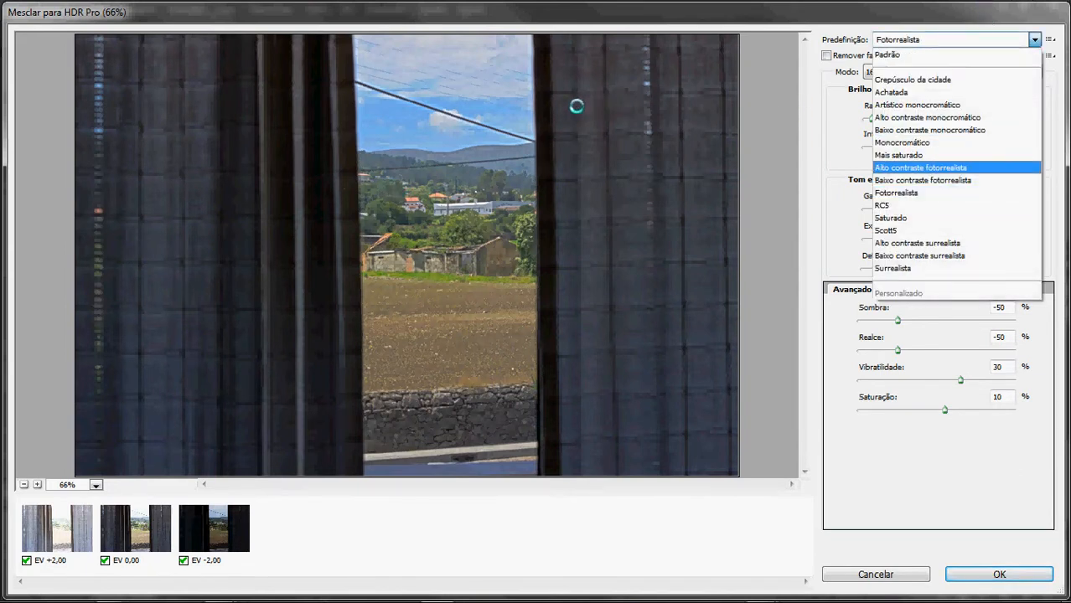
pyautogui.click(903, 142)
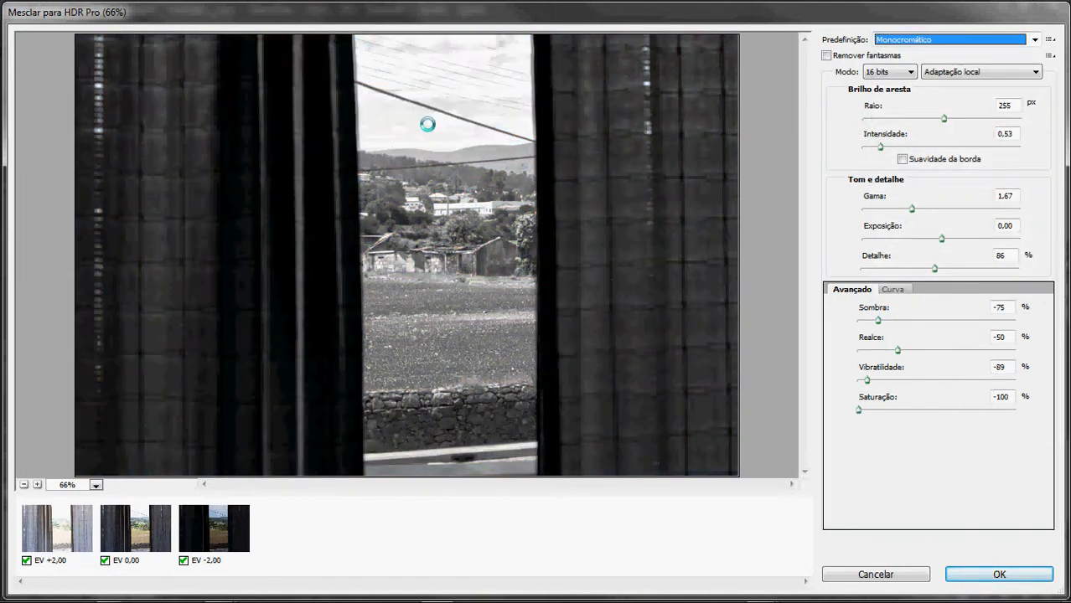
pyautogui.click(925, 42)
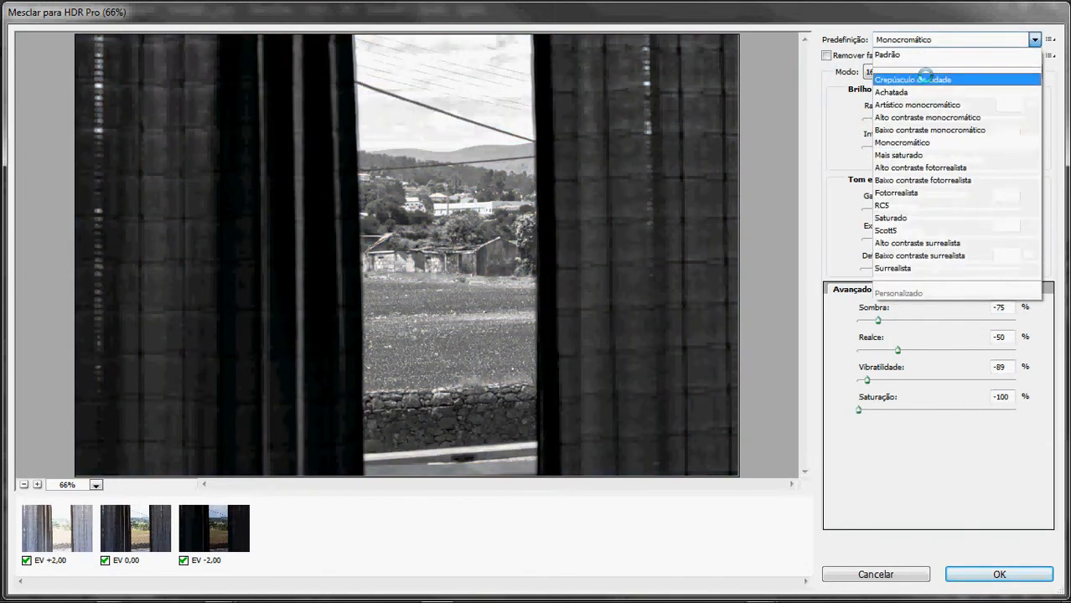
pyautogui.click(927, 75)
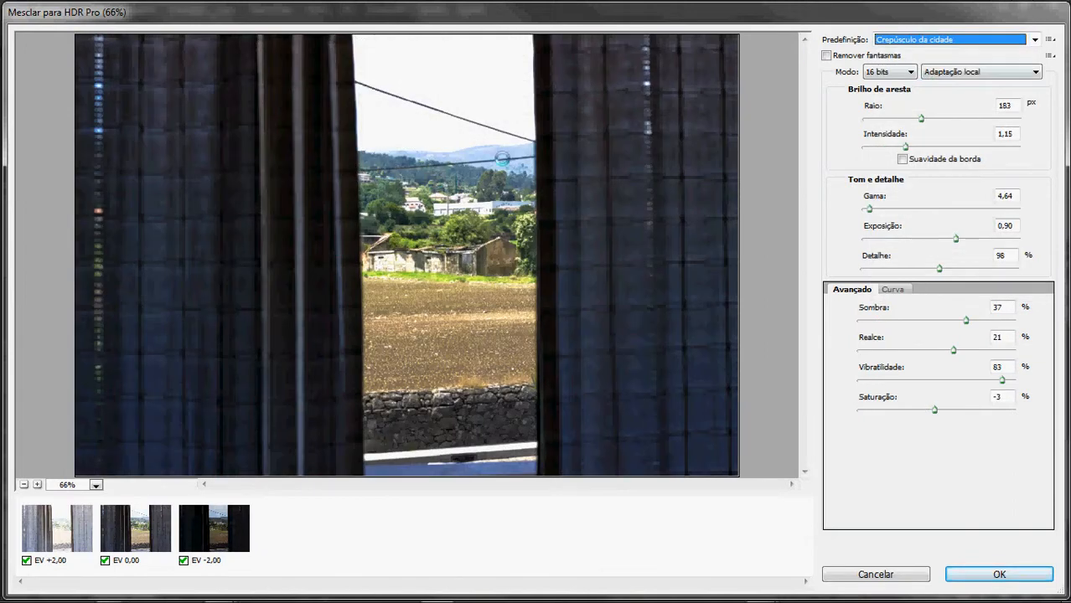
pyautogui.click(950, 40)
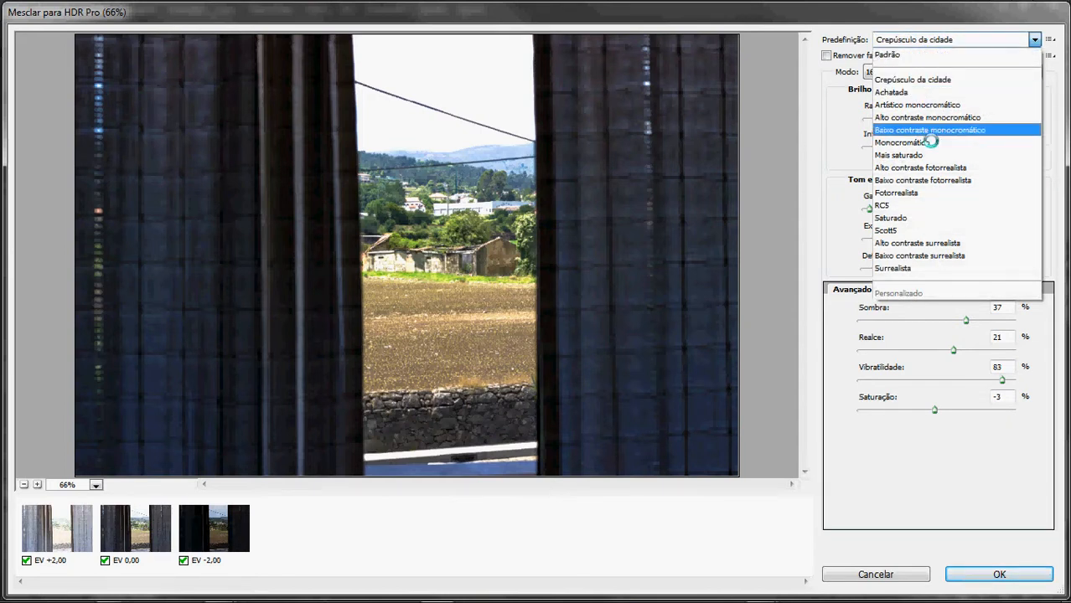
pyautogui.click(901, 55)
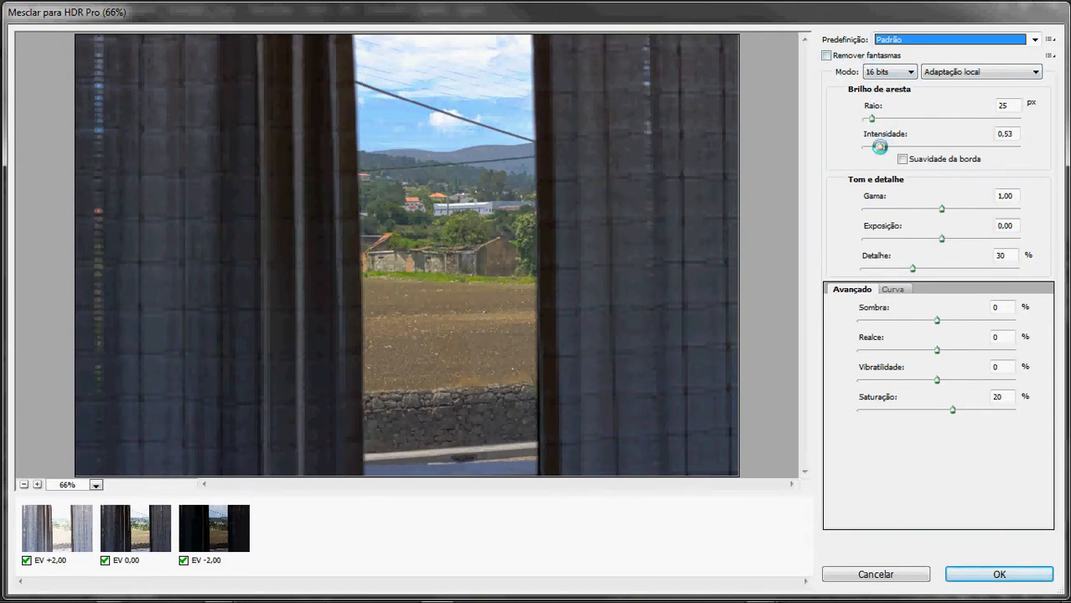
# Set the edge glow radius to 156 px and its intensity to 2,44, and enable edge smoothness
pyautogui.moveTo(875, 148); pyautogui.dragTo(913, 147)
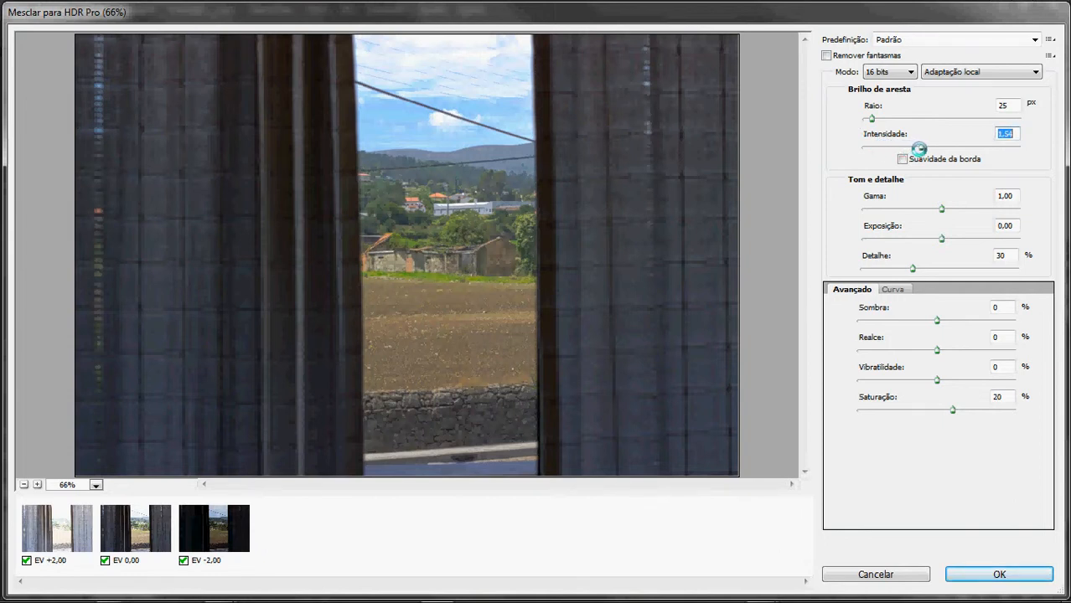
pyautogui.moveTo(926, 148); pyautogui.dragTo(944, 148)
pyautogui.moveTo(872, 118); pyautogui.dragTo(913, 120)
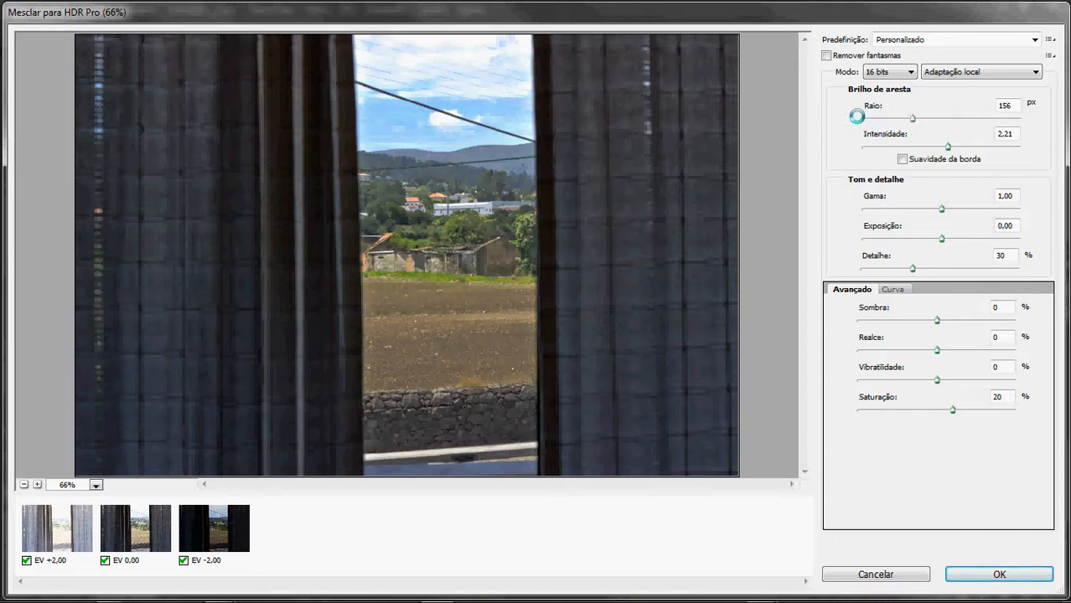
pyautogui.moveTo(948, 147); pyautogui.dragTo(950, 148)
pyautogui.click(902, 159)
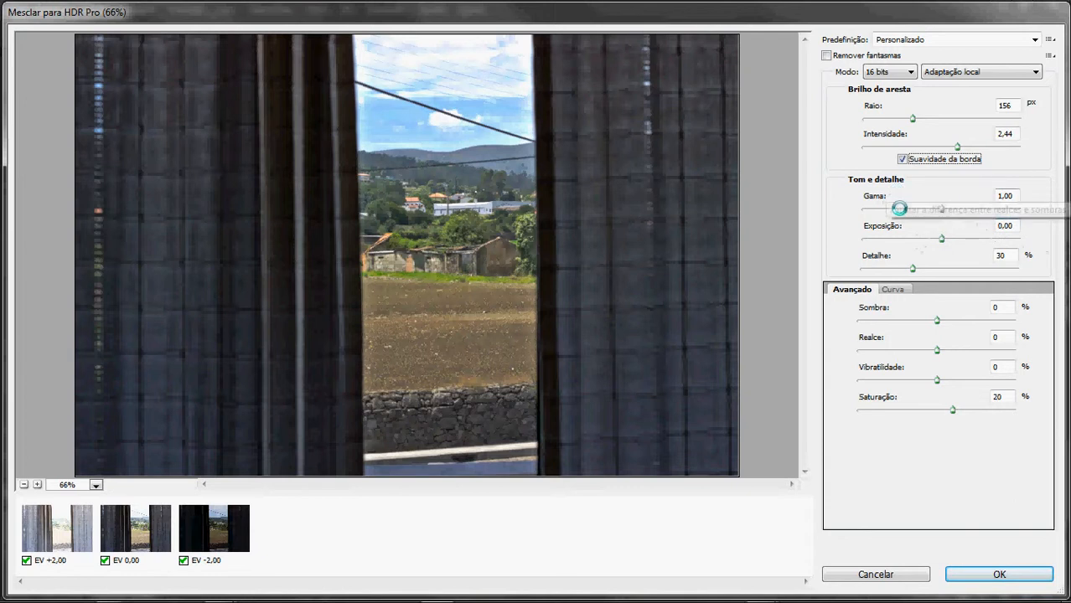
# Try different gamma and exposure values on the merge, and return gamma to 1,00 and exposure to 0,00
pyautogui.moveTo(942, 209); pyautogui.dragTo(991, 215)
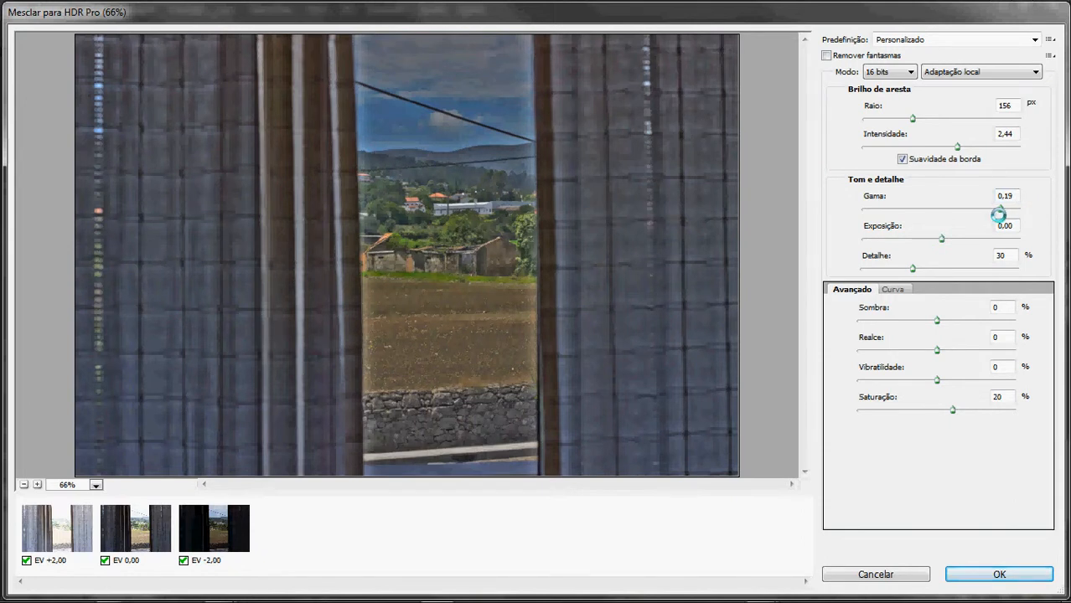
pyautogui.moveTo(998, 212); pyautogui.dragTo(923, 210)
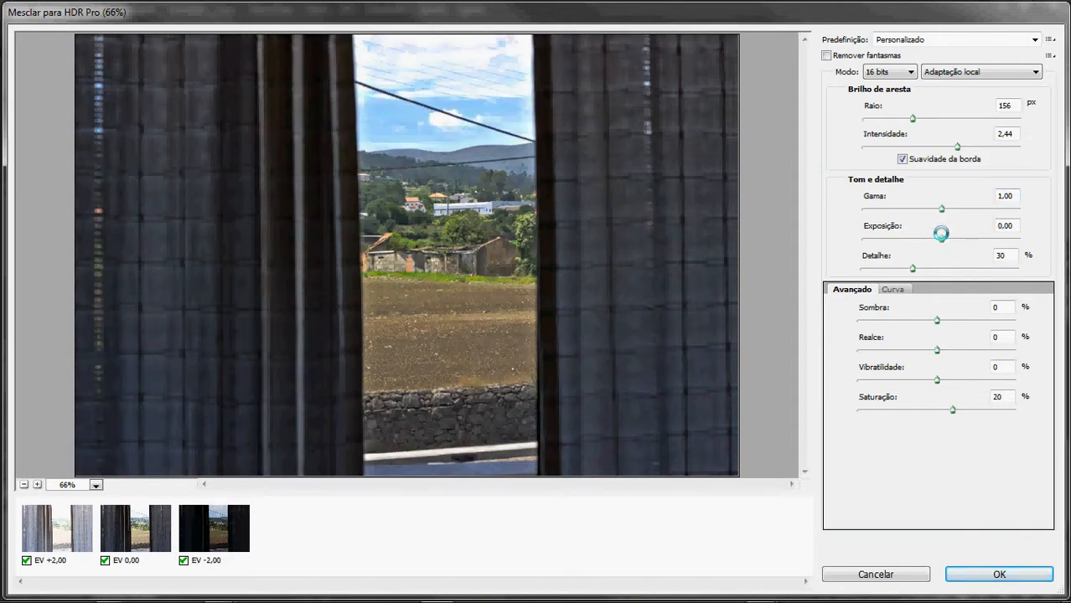
pyautogui.moveTo(944, 238)
pyautogui.mouseDown()
pyautogui.moveTo(959, 242)
pyautogui.moveTo(911, 242)
pyautogui.moveTo(928, 243)
pyautogui.mouseUp()
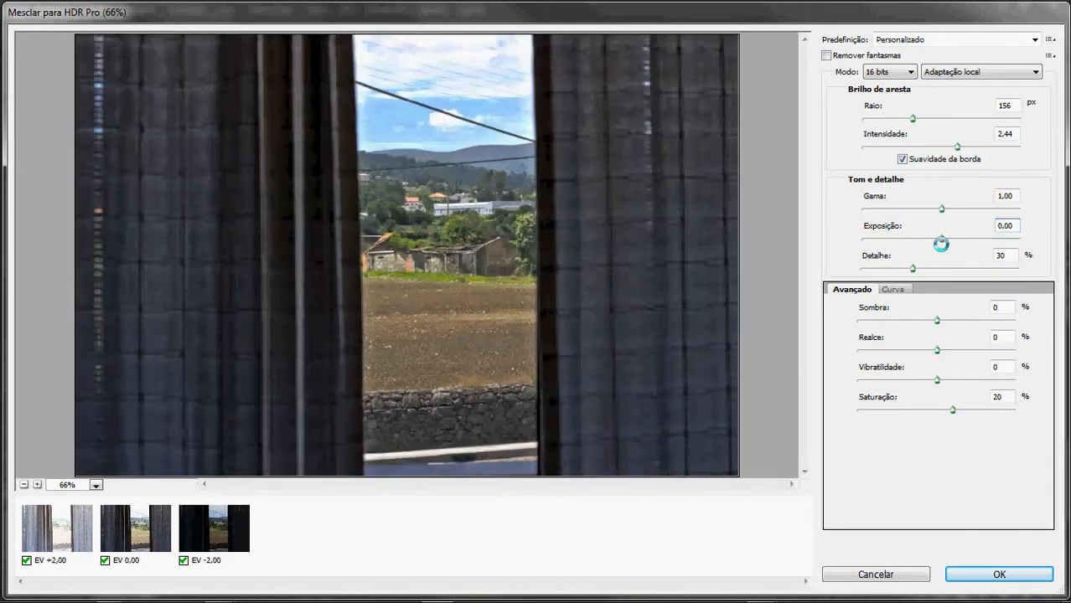
# Try a detail amount of about 128% on the merge, and settle on 32%
pyautogui.moveTo(913, 268); pyautogui.dragTo(952, 269)
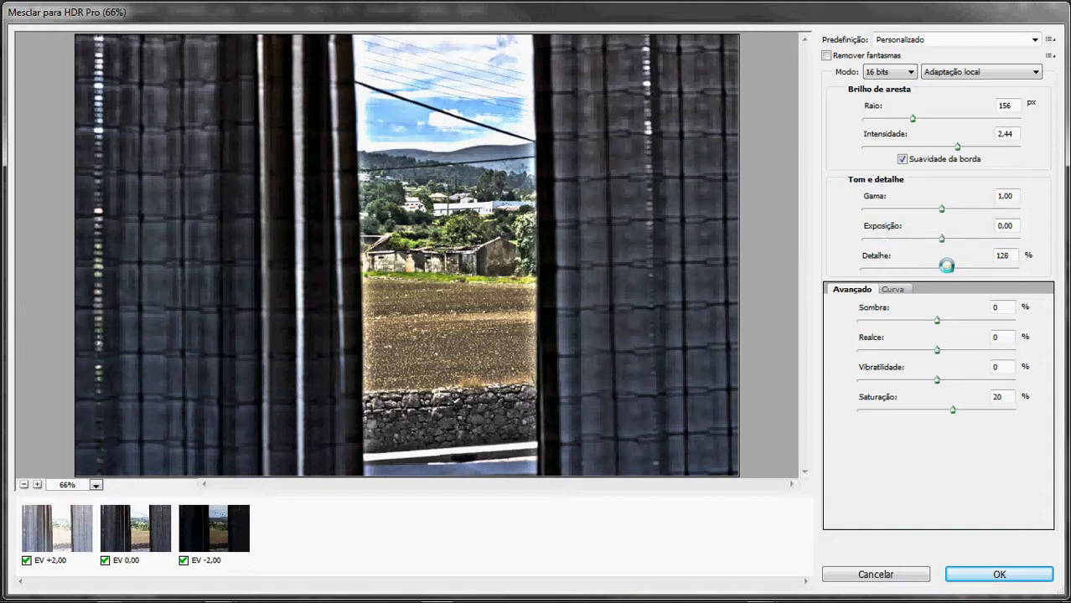
pyautogui.moveTo(949, 268); pyautogui.dragTo(915, 267)
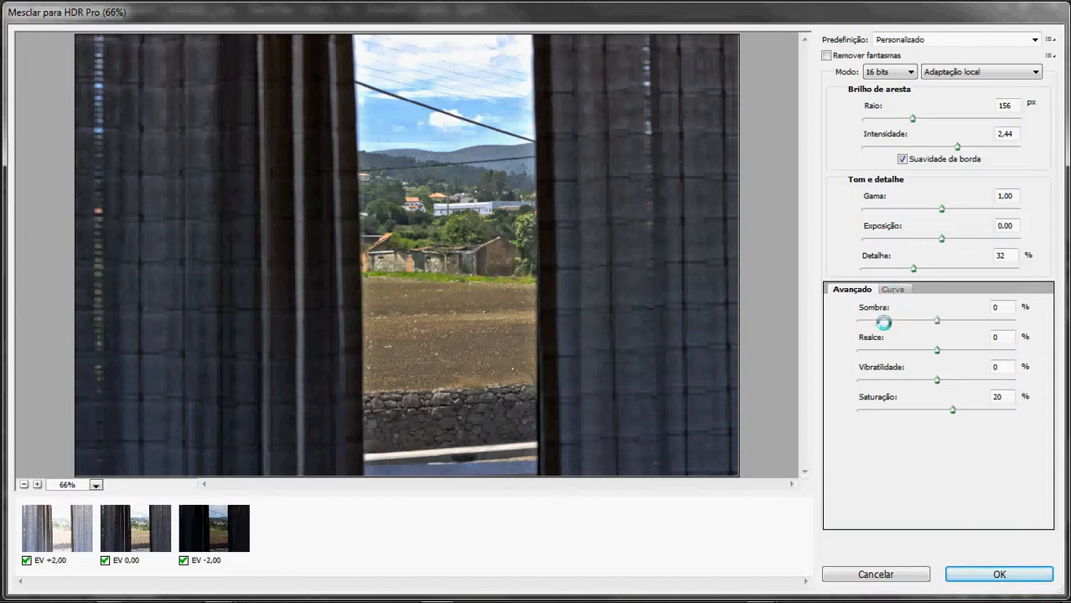
# Set the merge's shadow amount to 31% and its highlight amount to -3%
pyautogui.click(935, 322)
pyautogui.moveTo(944, 322); pyautogui.dragTo(967, 323)
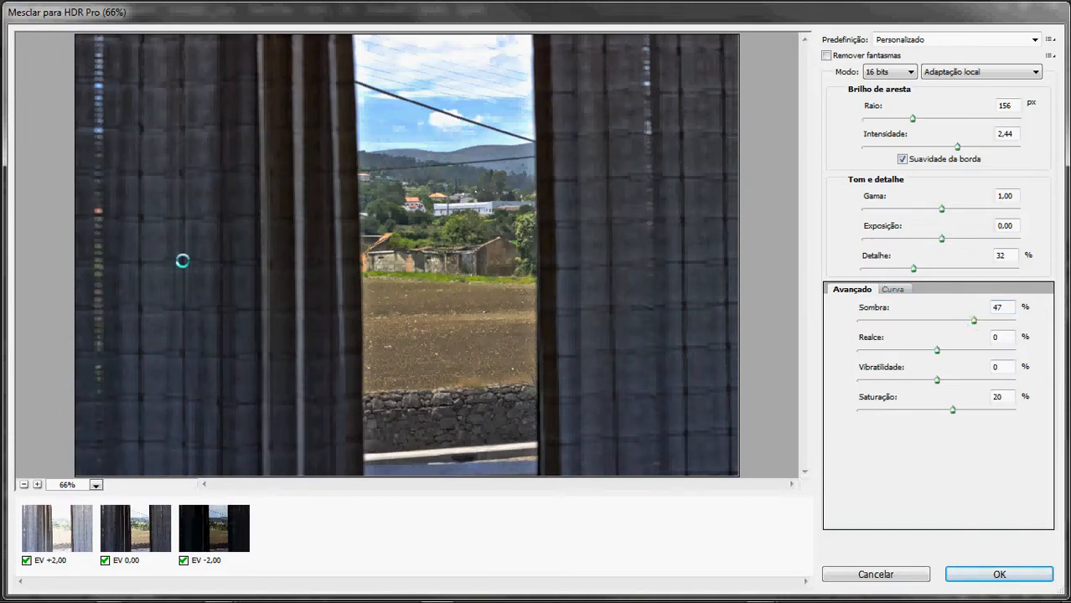
pyautogui.moveTo(974, 320); pyautogui.dragTo(978, 320)
pyautogui.moveTo(937, 352); pyautogui.dragTo(959, 353)
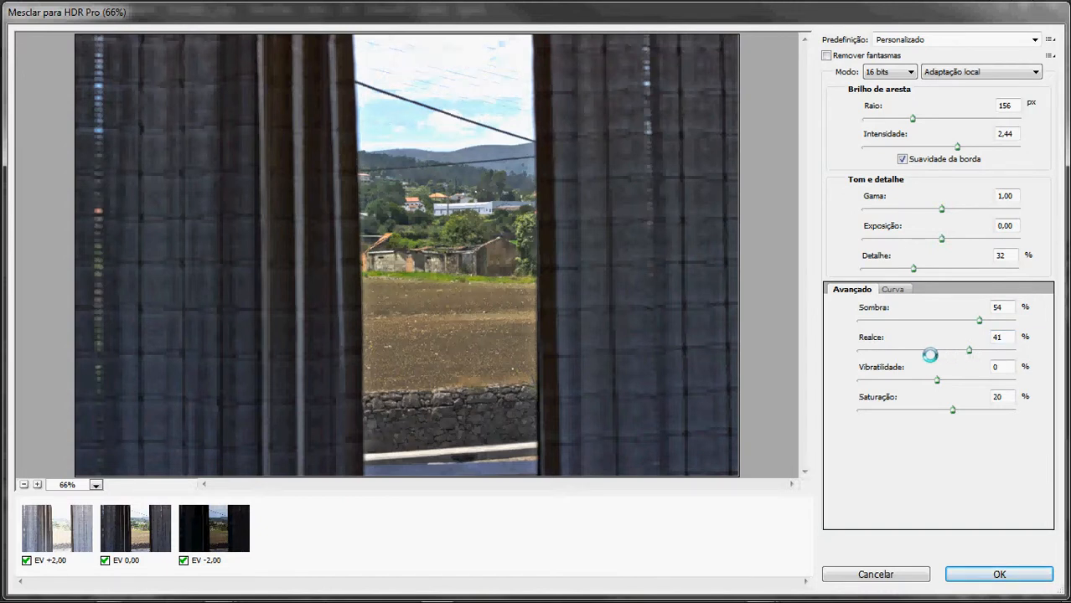
pyautogui.moveTo(931, 356)
pyautogui.mouseDown()
pyautogui.moveTo(916, 351)
pyautogui.moveTo(932, 351)
pyautogui.mouseUp()
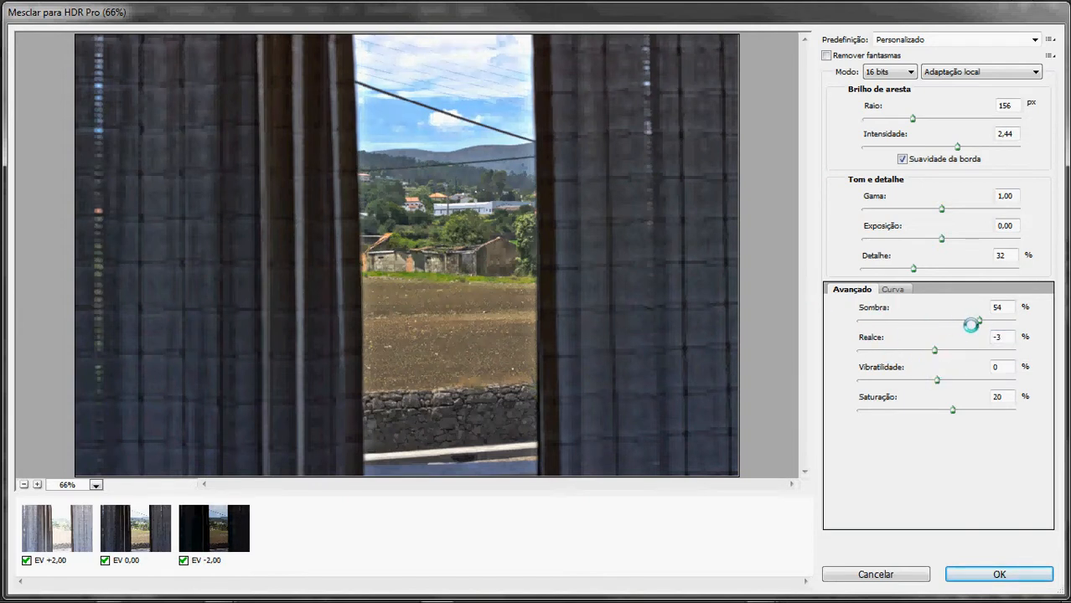
pyautogui.moveTo(979, 321); pyautogui.dragTo(962, 322)
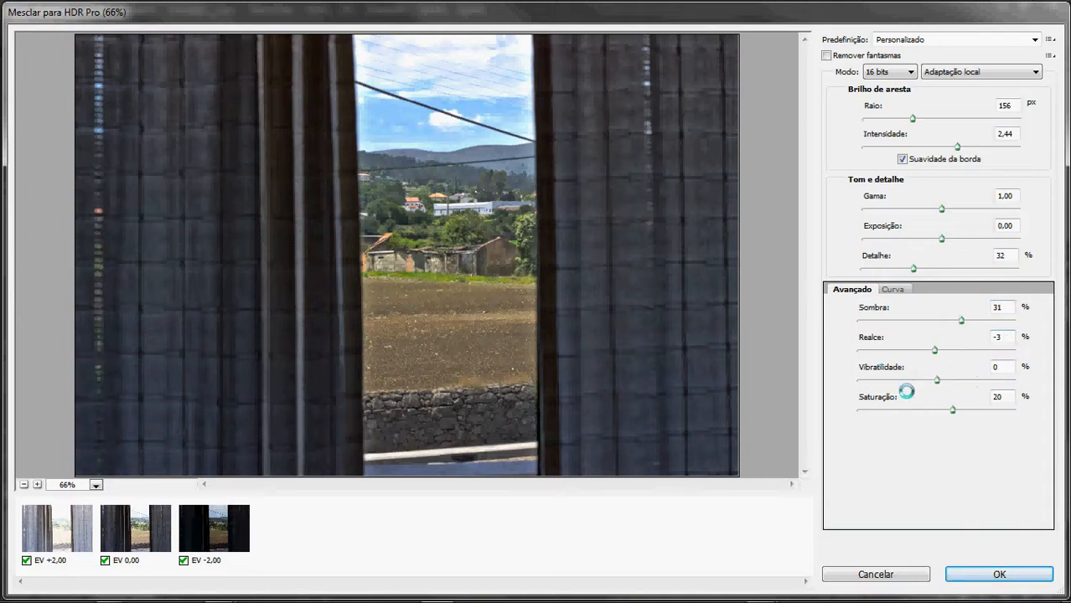
# Set vibrance to 42% and saturation to about 24%, and generate the merged HDR image
pyautogui.click(937, 380)
pyautogui.moveTo(948, 380); pyautogui.dragTo(956, 379)
pyautogui.moveTo(956, 380); pyautogui.dragTo(965, 384)
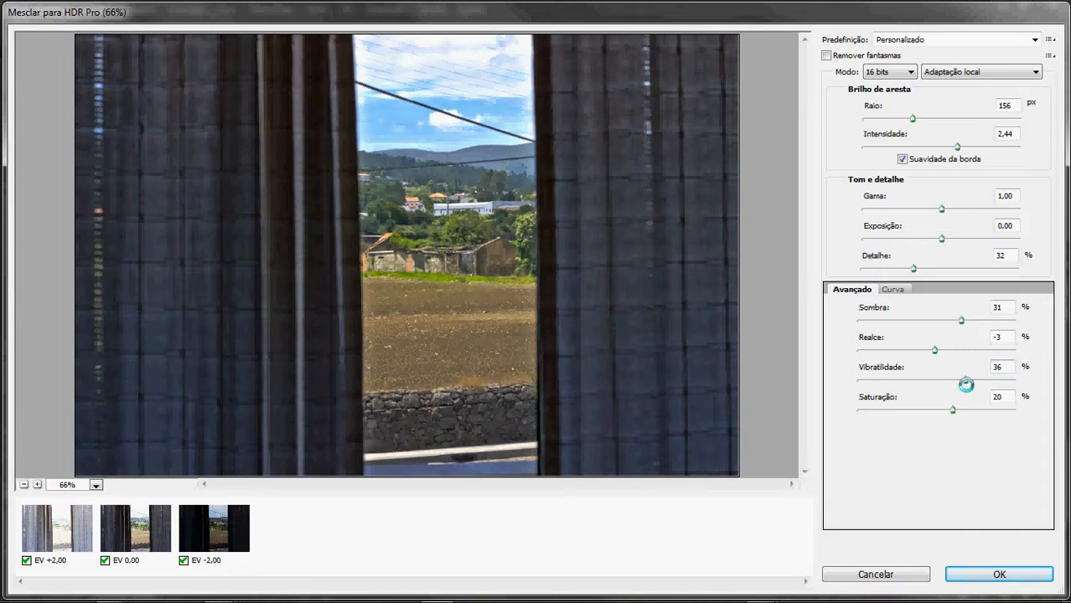
pyautogui.click(968, 380)
pyautogui.moveTo(953, 410); pyautogui.dragTo(956, 412)
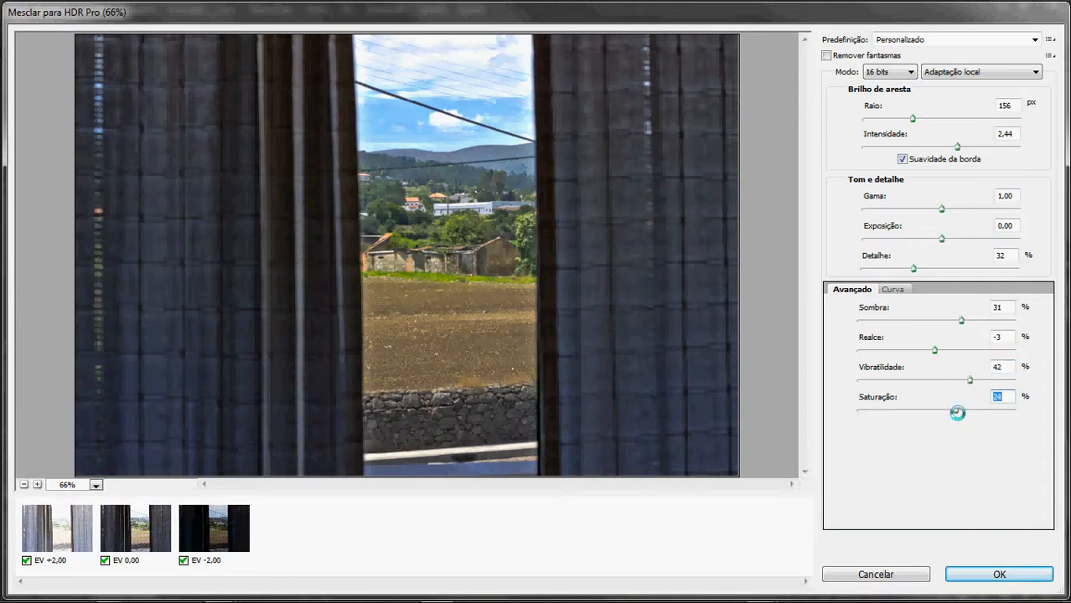
pyautogui.click(1005, 573)
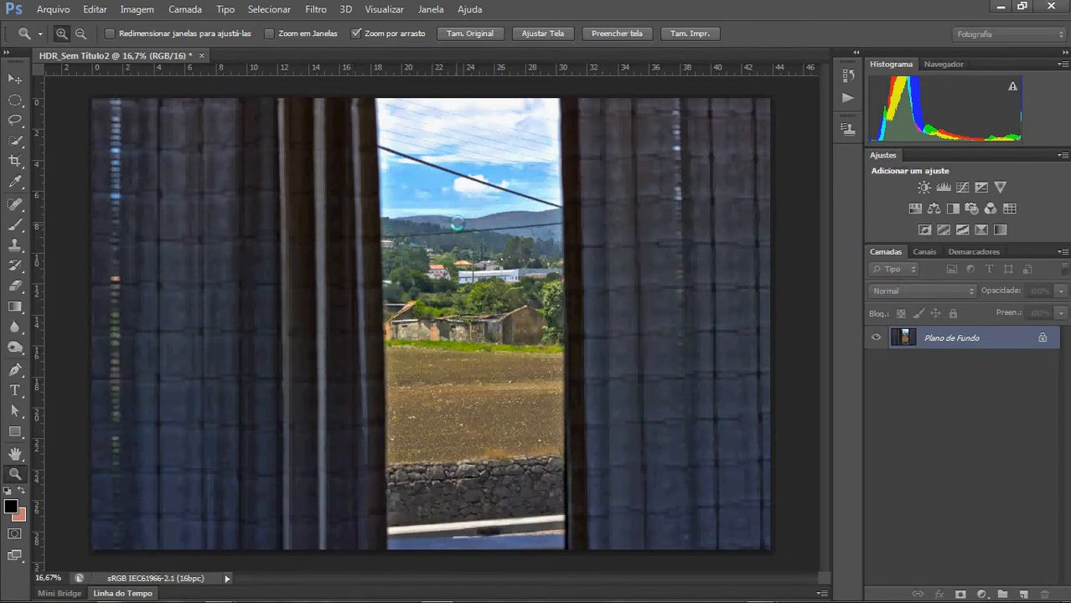
# Add a Curves adjustment layer and use its on-image adjustment on the dark curtain to lift the shadows around input 26
pyautogui.click(963, 189)
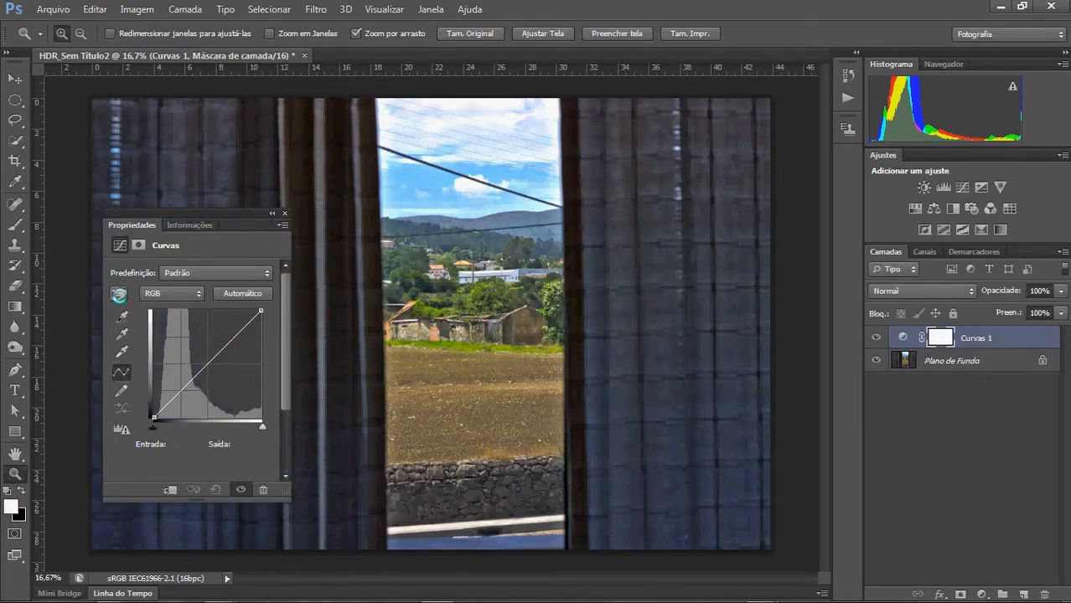
pyautogui.click(119, 294)
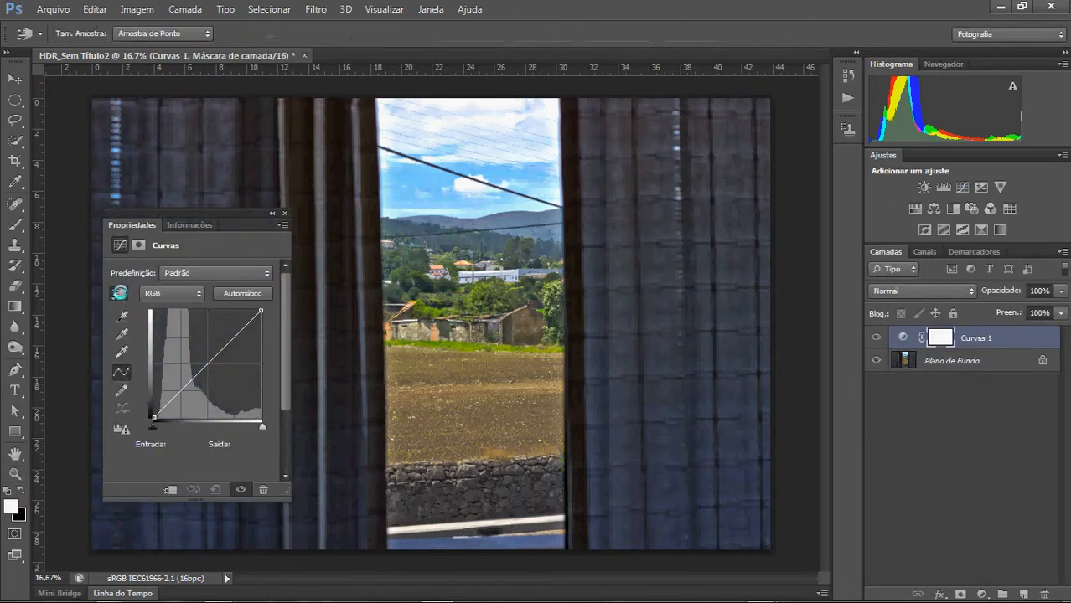
pyautogui.click(333, 245)
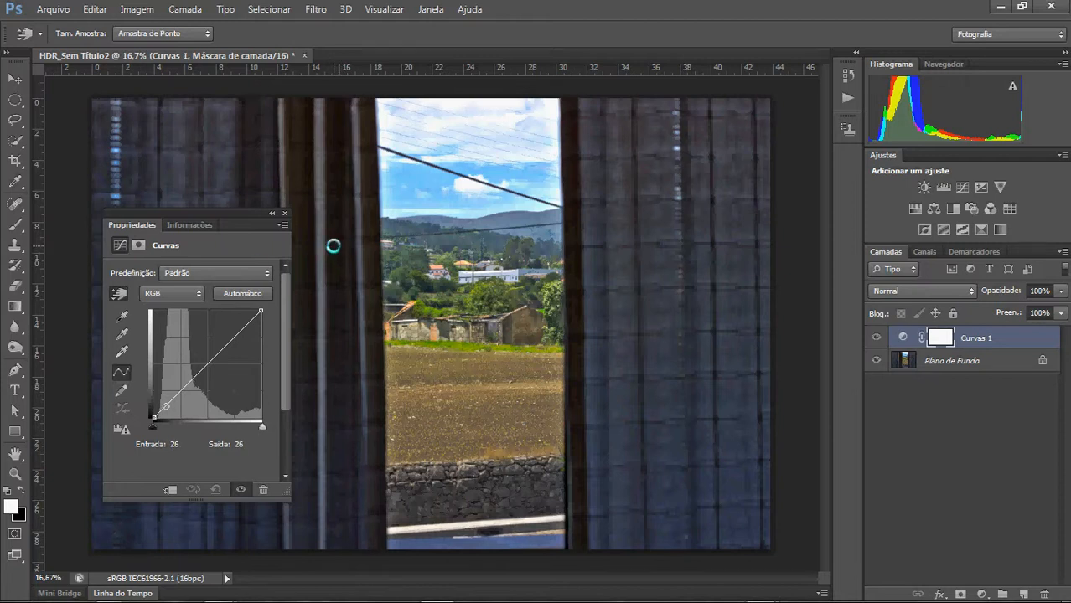
pyautogui.moveTo(333, 245); pyautogui.dragTo(334, 242)
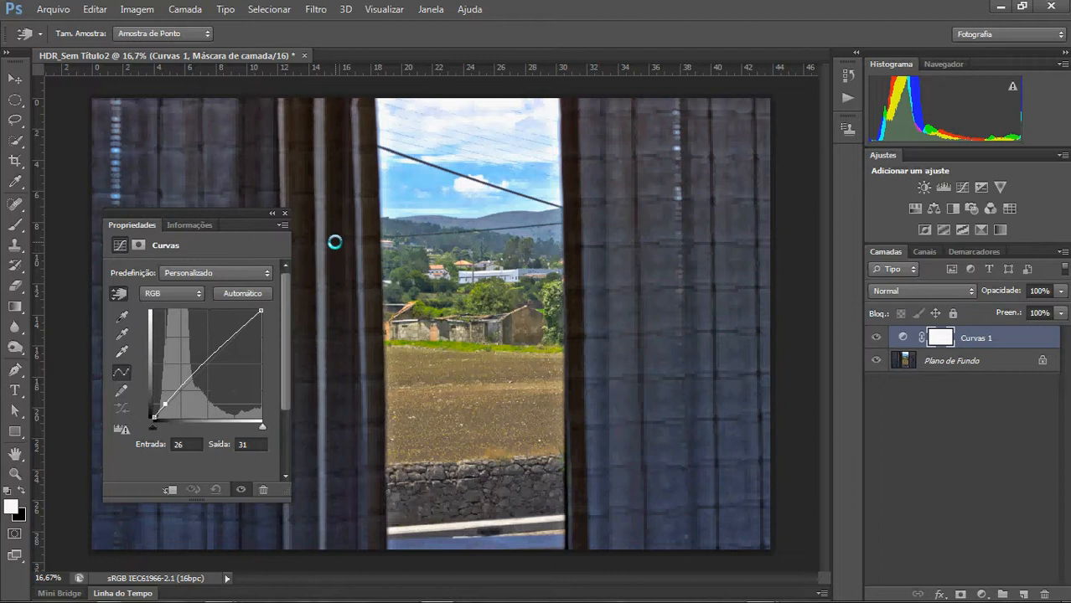
pyautogui.moveTo(334, 243); pyautogui.dragTo(335, 241)
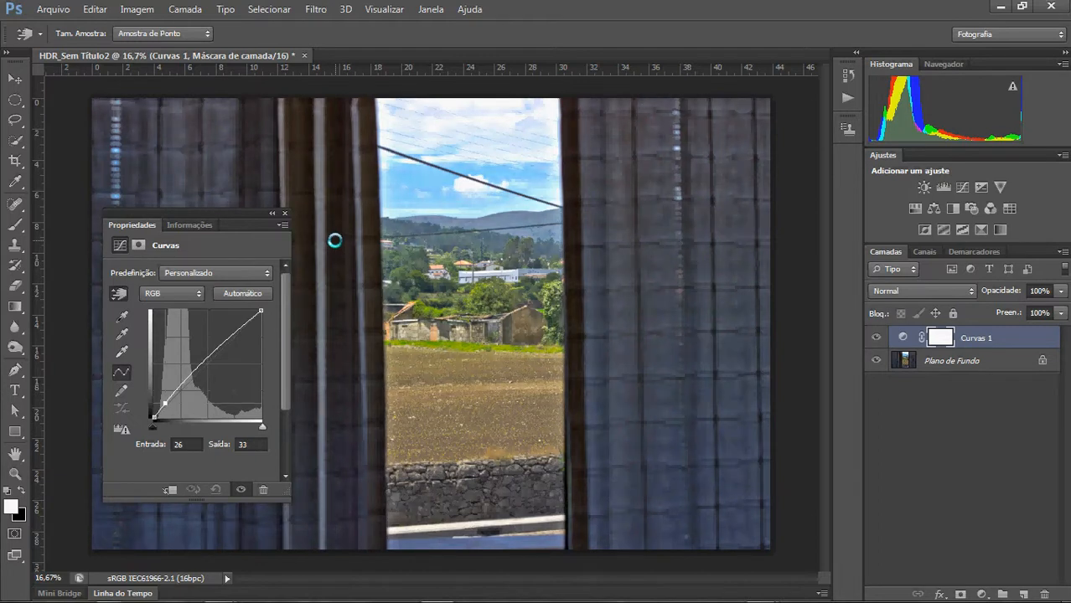
pyautogui.moveTo(334, 240); pyautogui.dragTo(335, 237)
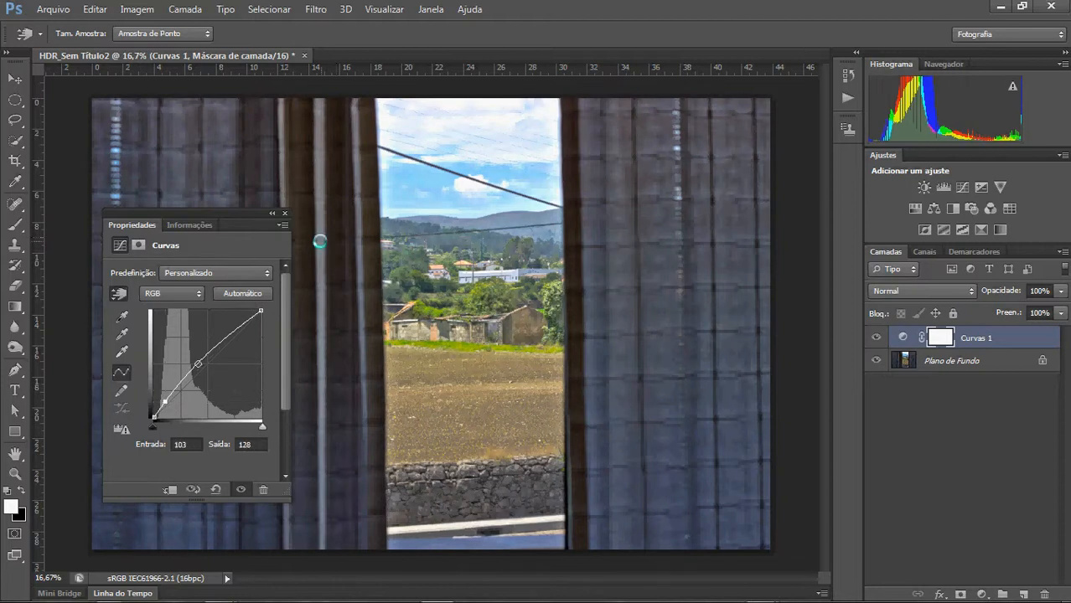
# Close the curve properties and slightly darken the bright clouds in the sky with the on-image Curves adjustment
pyautogui.click(287, 211)
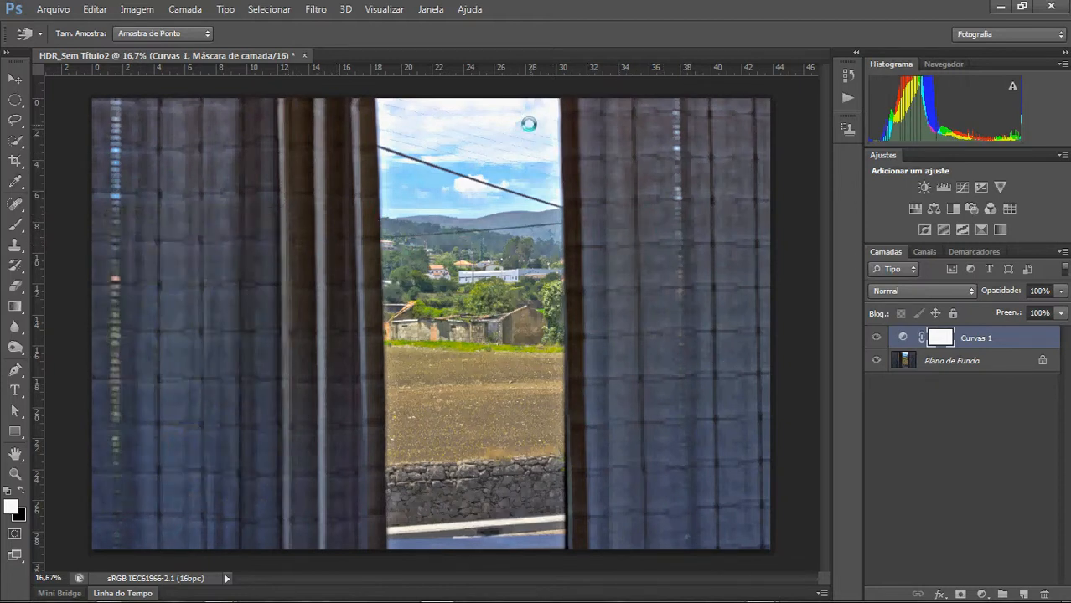
pyautogui.moveTo(511, 134); pyautogui.dragTo(516, 146)
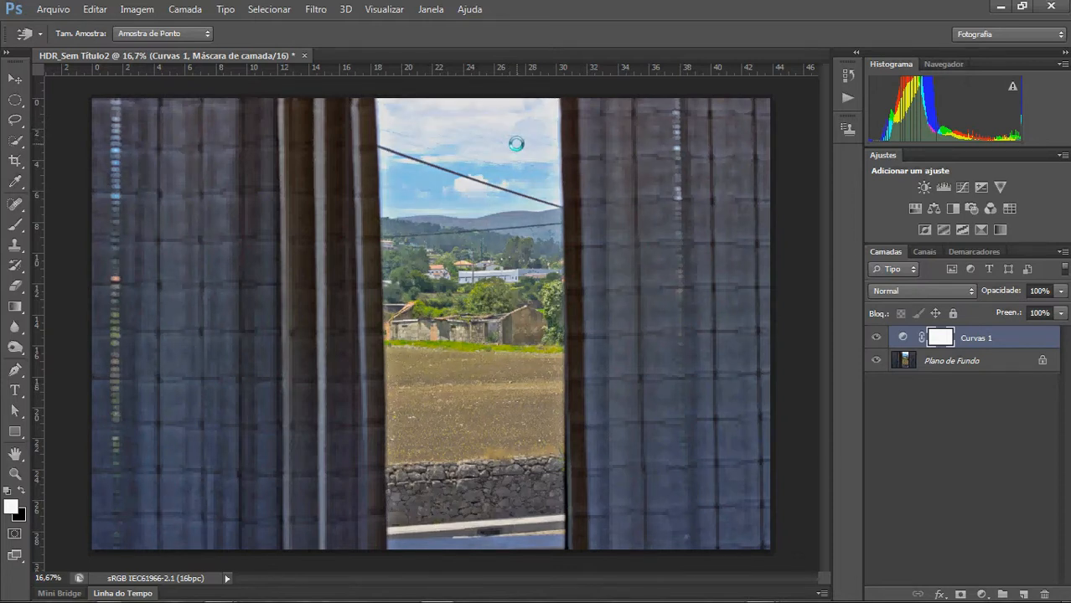